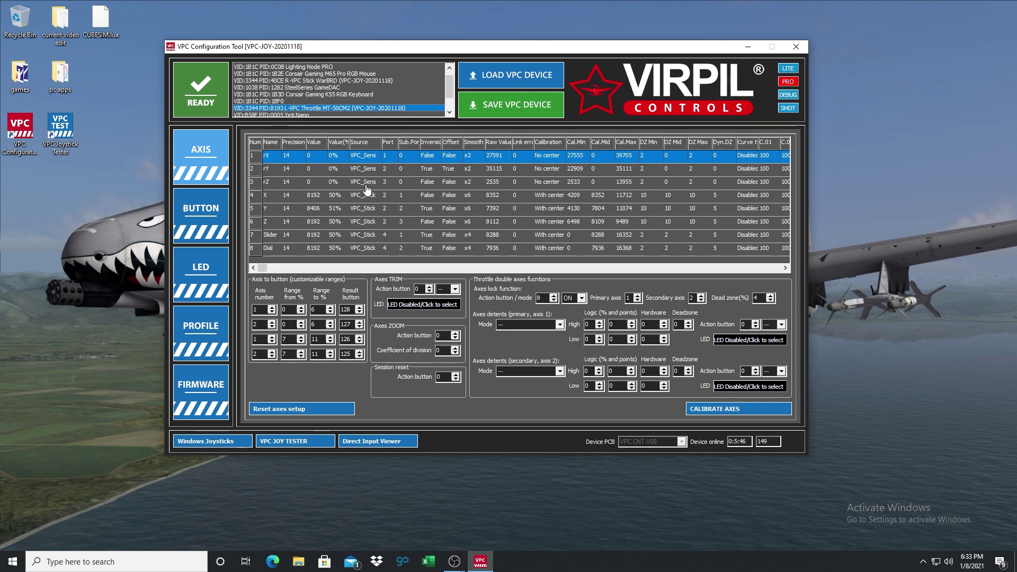
Enable only the 0-20% and 81-100% axis-to-button ranges on the rZ axis and keep the changes
double_click(327, 188)
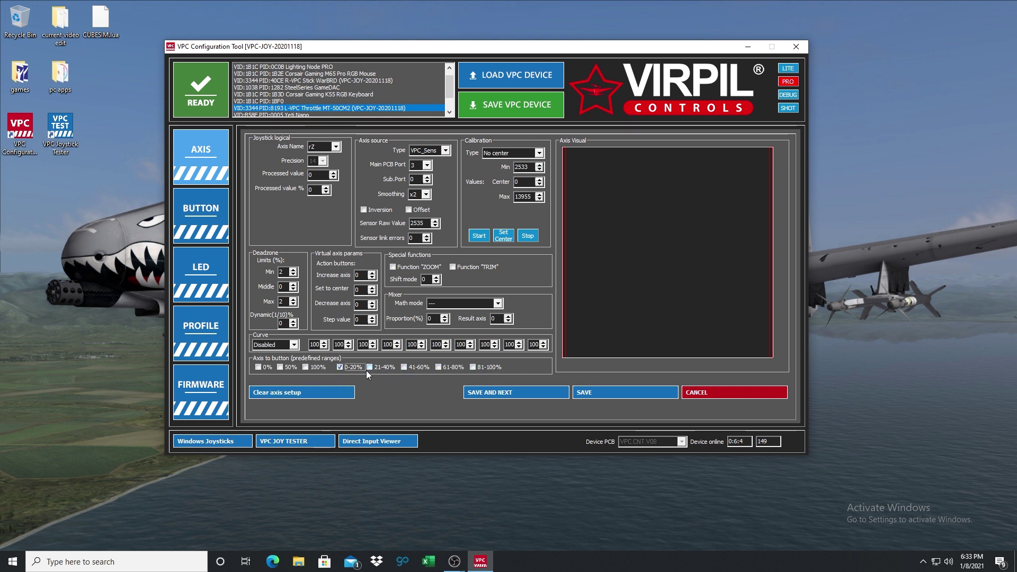
click(405, 367)
click(439, 367)
click(473, 367)
click(370, 369)
click(626, 394)
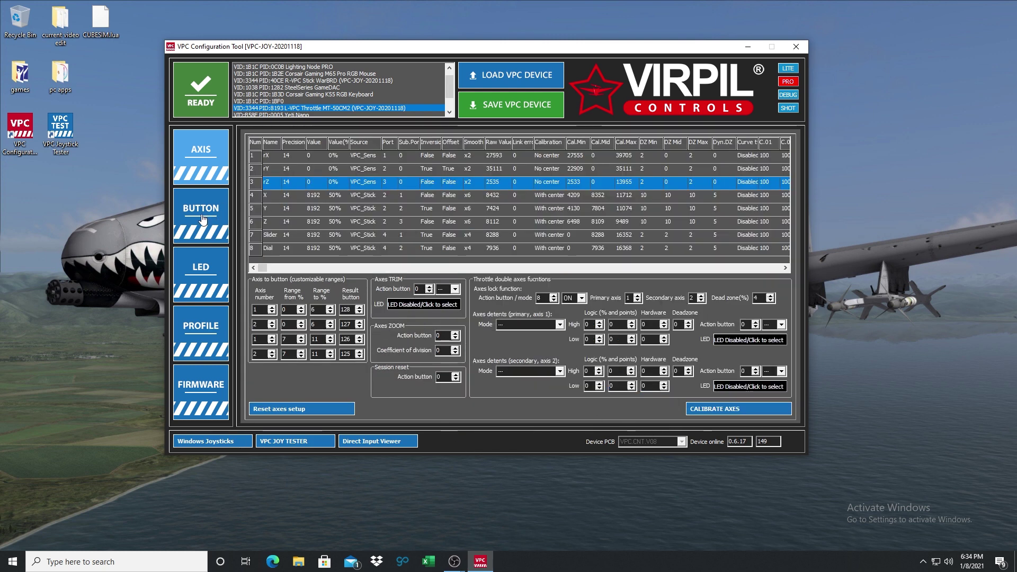
Save the rZ zones to the throttle and show the button page listing axis-to-button 121
click(515, 116)
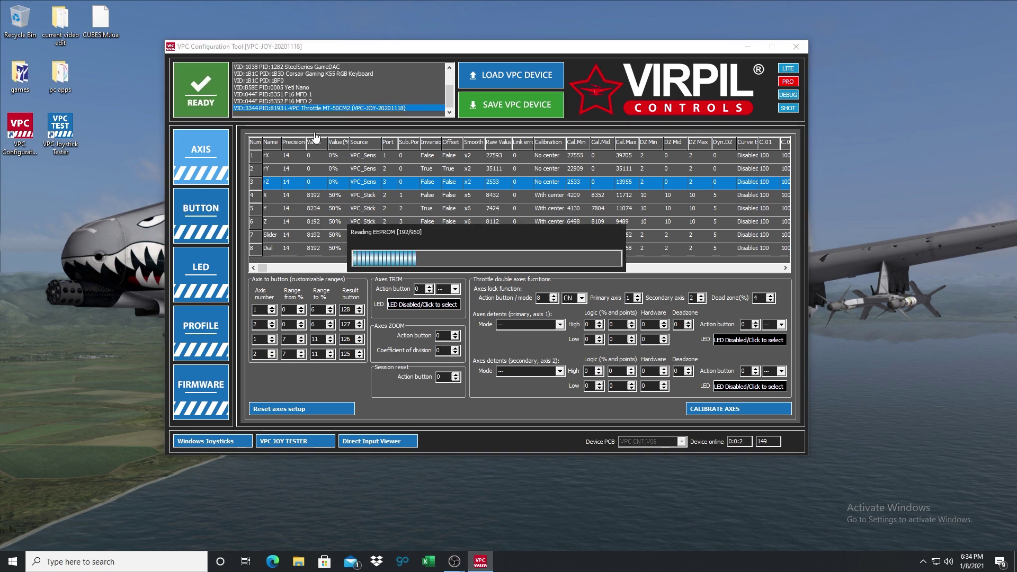
click(199, 214)
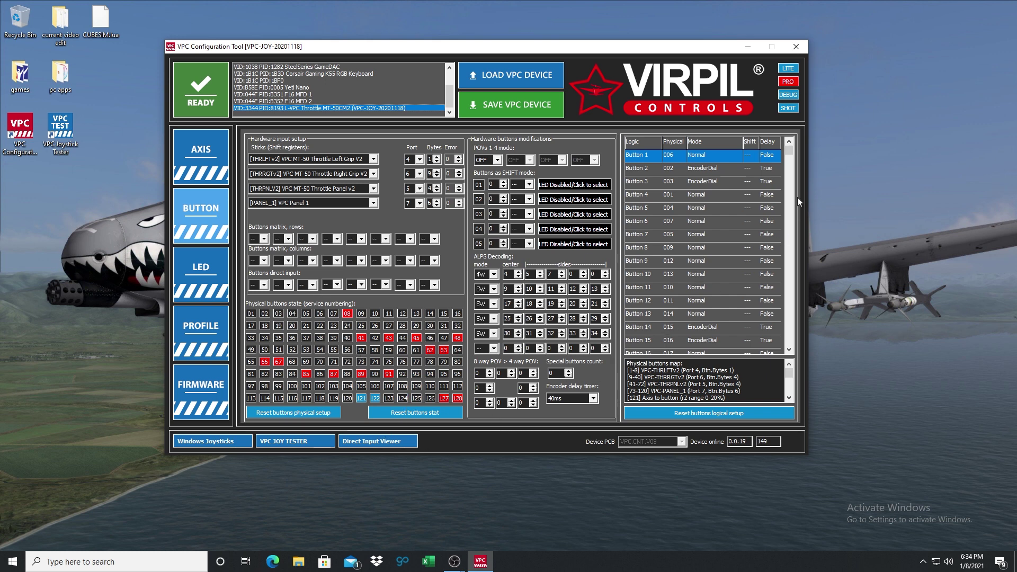
drag(791, 282, 791, 286)
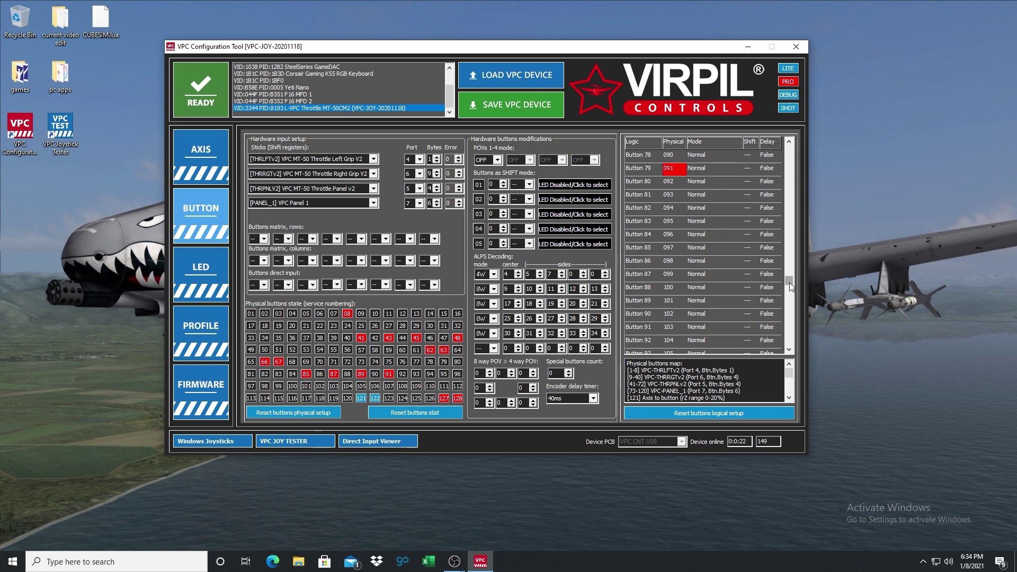
Map logical Button 106 to physical button 121 in Normal mode
click(793, 308)
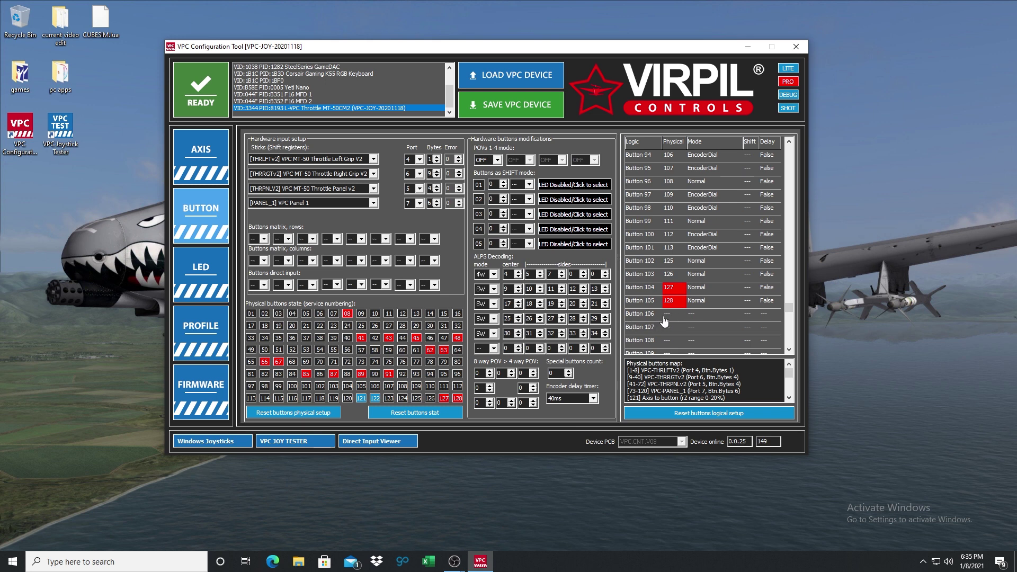
drag(788, 177, 789, 328)
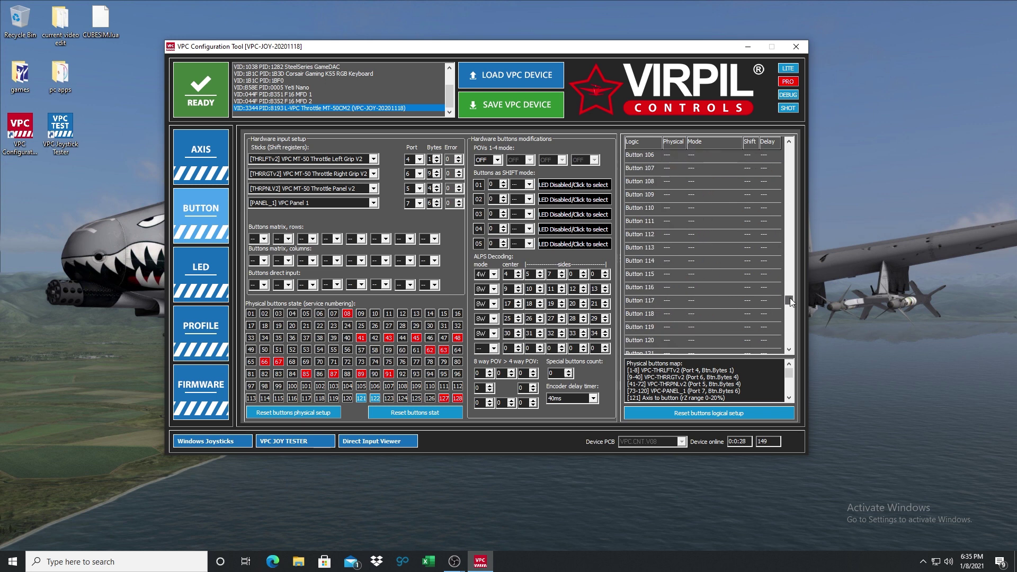
click(662, 241)
double_click(695, 239)
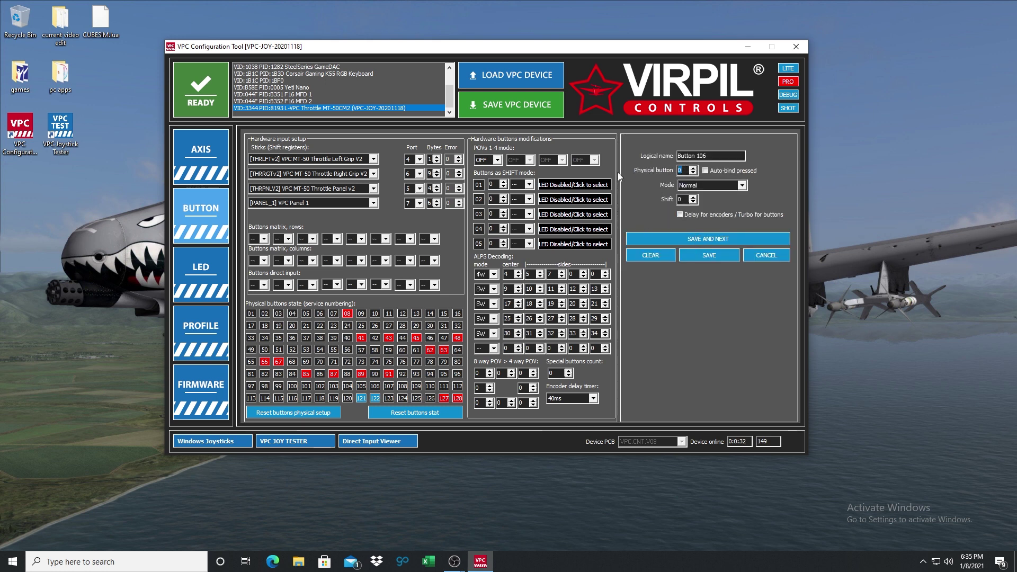
text(121)
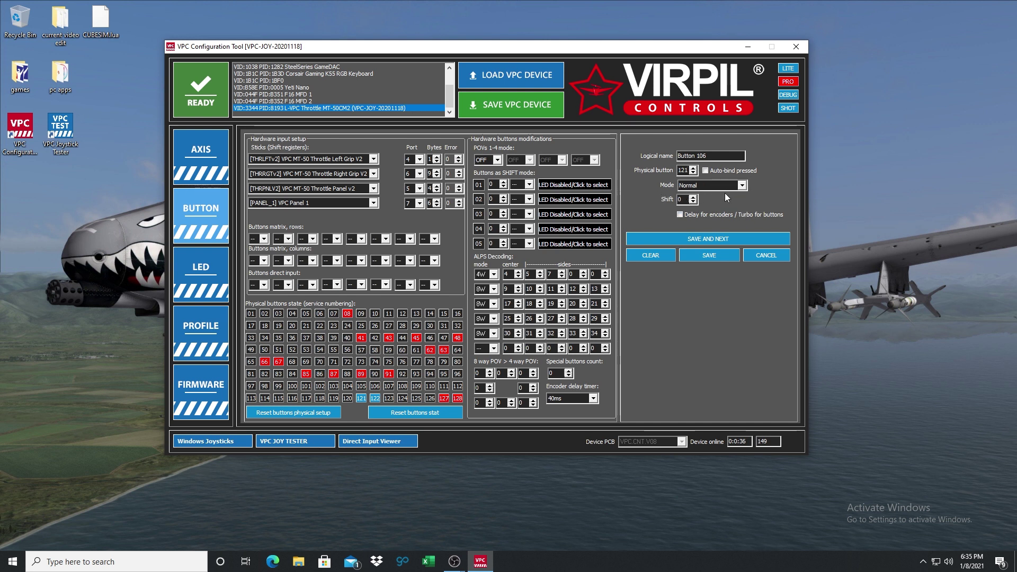
click(742, 186)
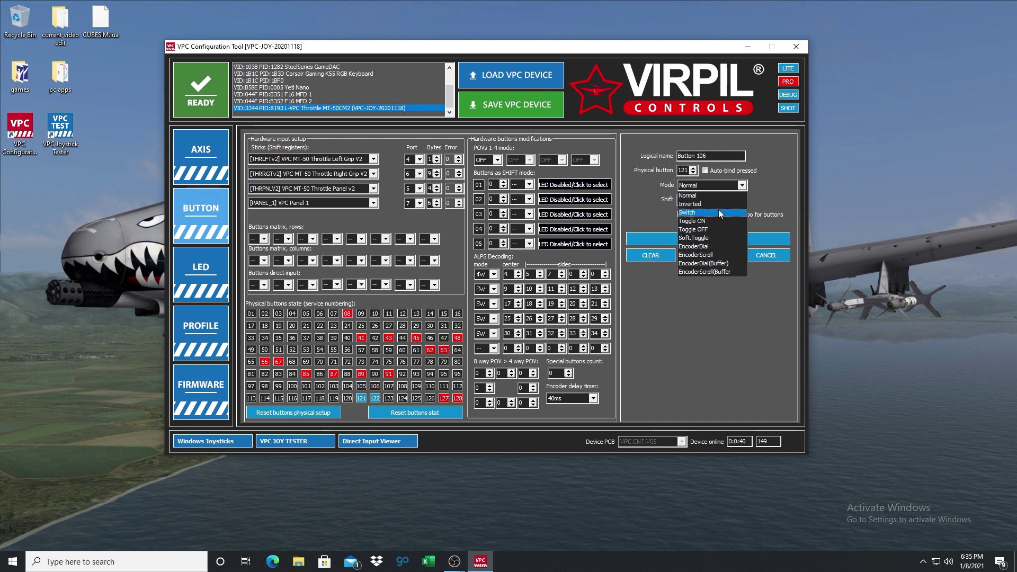
click(704, 197)
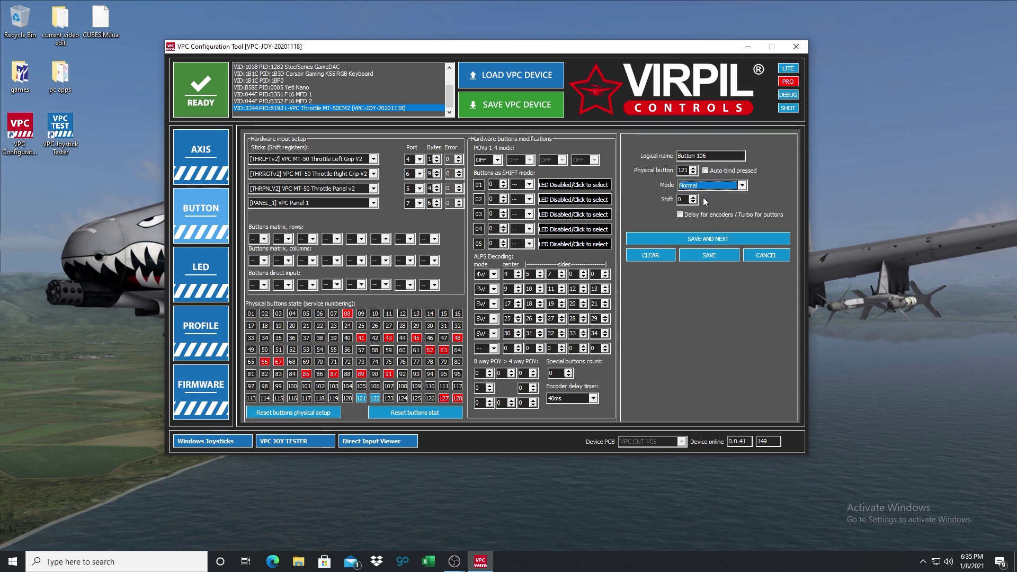
click(710, 238)
Map logical Button 107 to physical button 122 and check the result
drag(682, 170, 640, 171)
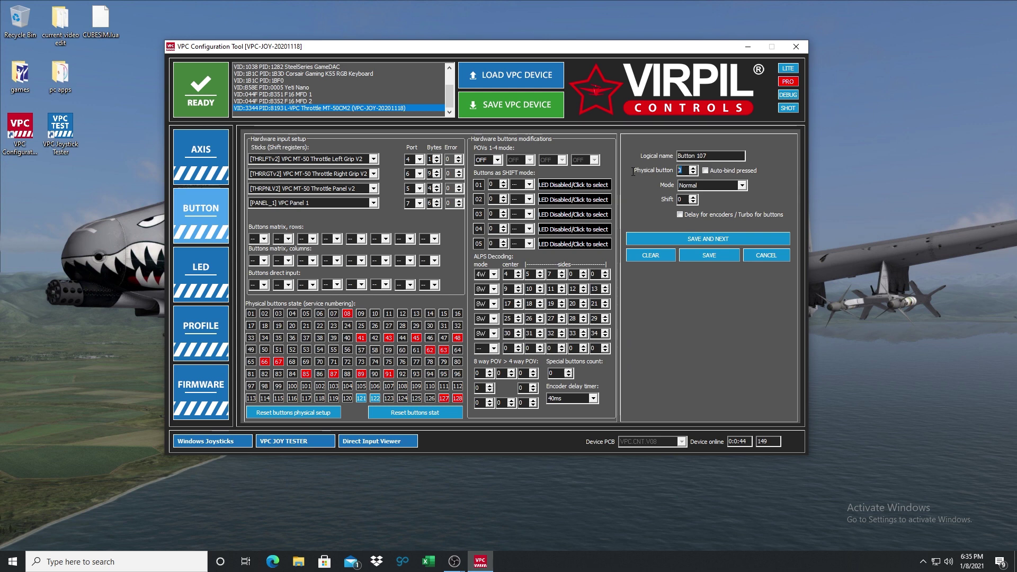
text(122)
key(Return)
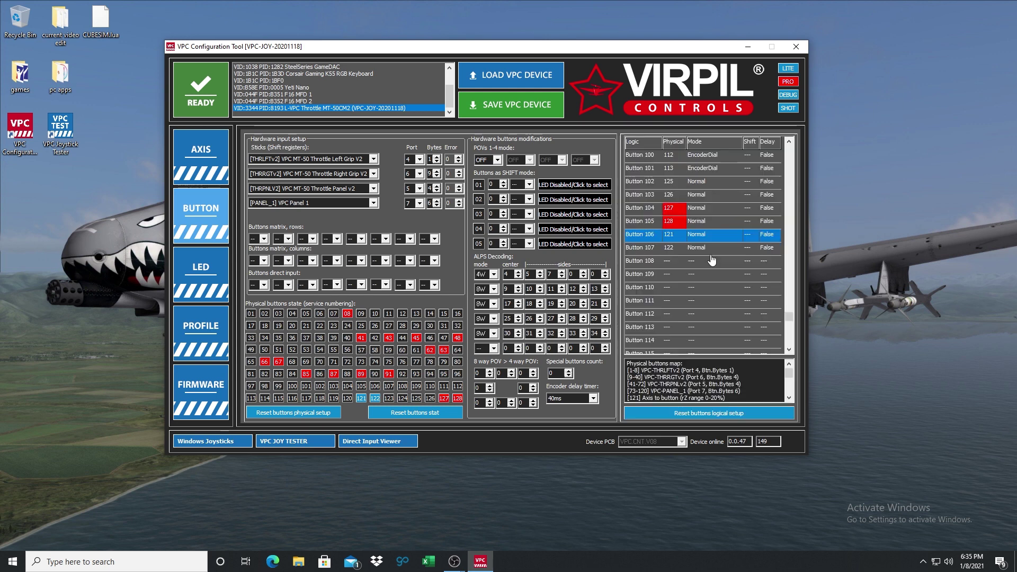
click(676, 249)
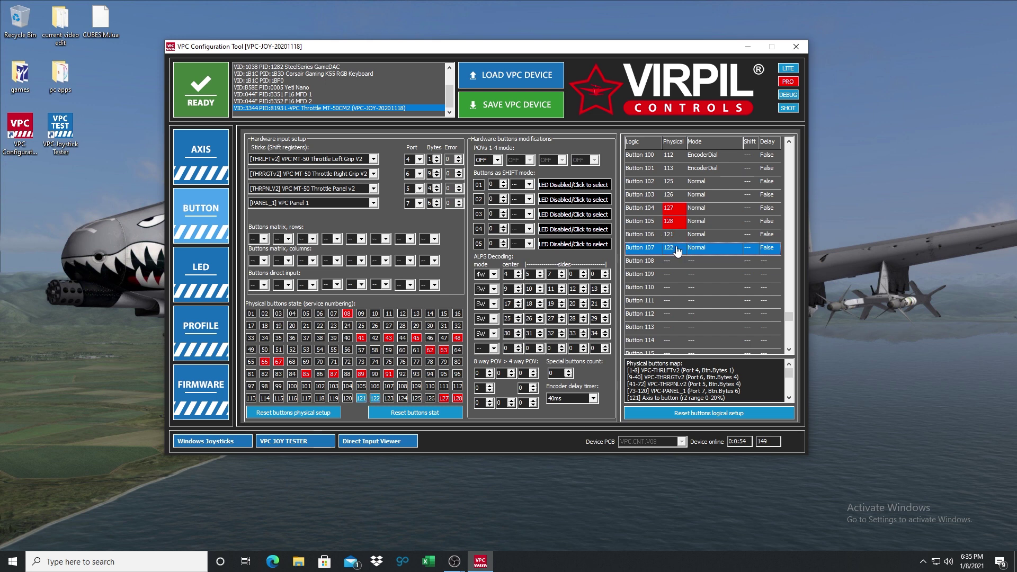
Save the Button 106→121 and 107→122 mappings to the VPC throttle device
click(518, 111)
Close the VPC tool, launch DCS World OpenBeta from the games folder, and pause the mission
key(alt+F4)
double_click(20, 80)
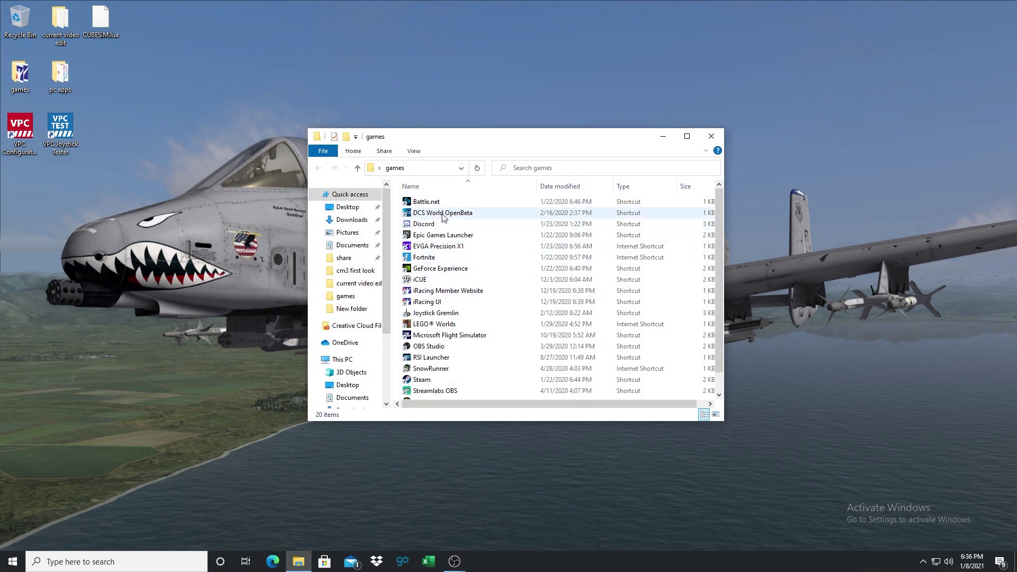
double_click(443, 214)
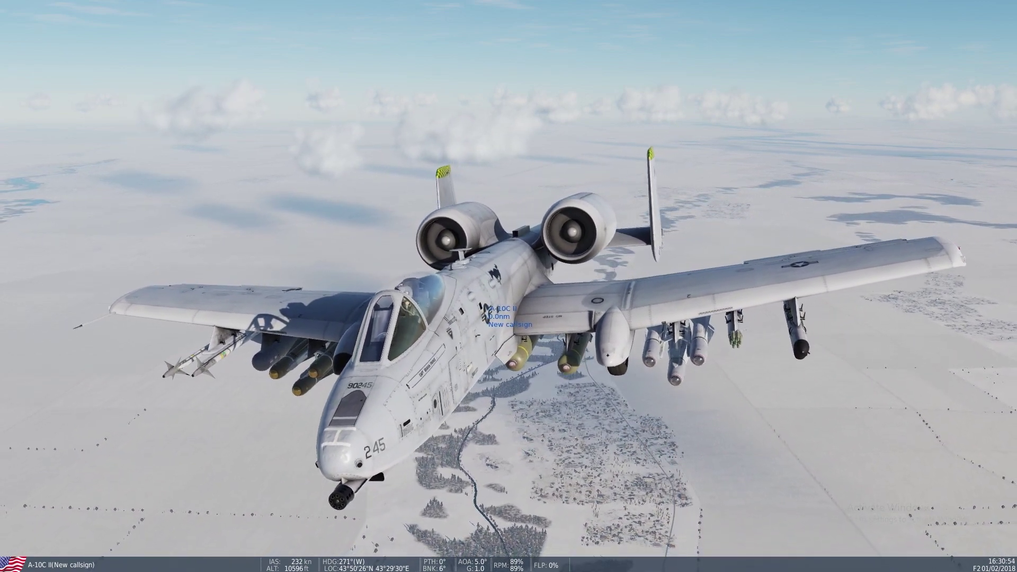
key(Escape)
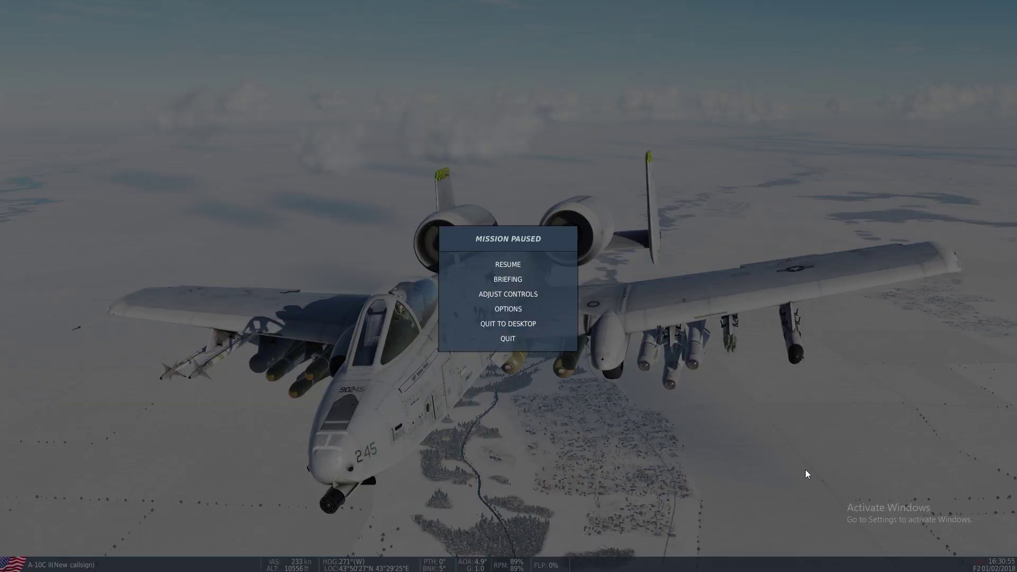
In the controls, search 'speed' and bind Speed Brake Switch Aft to JOY_BTN106 on the left throttle
click(525, 295)
click(363, 128)
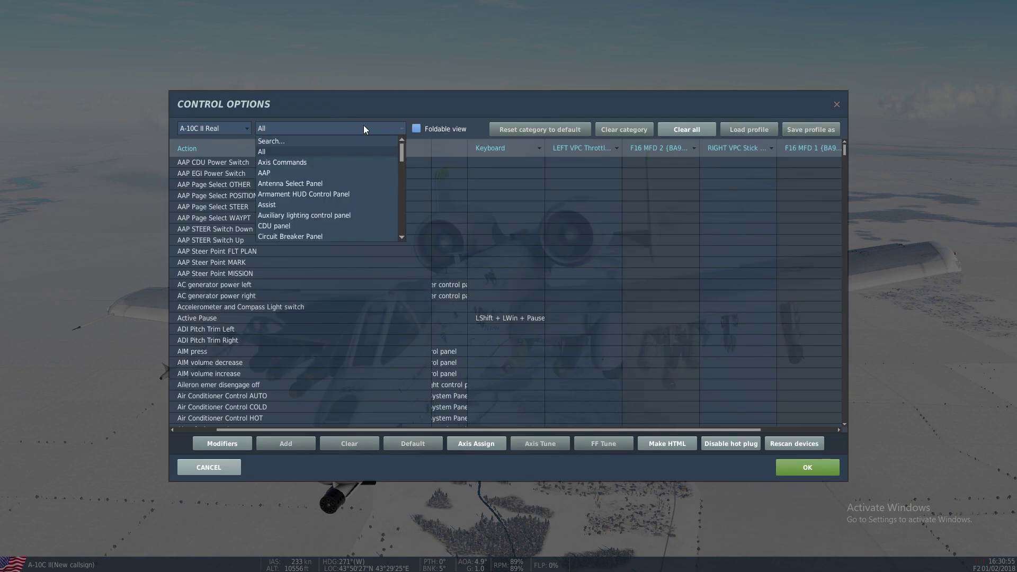
click(322, 142)
text(speed)
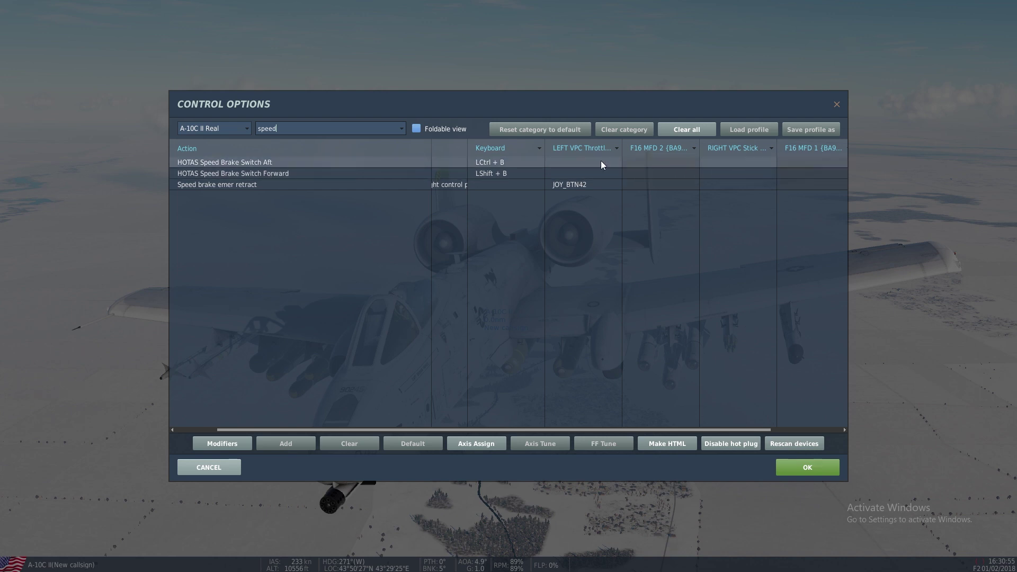
click(577, 160)
right_click(571, 160)
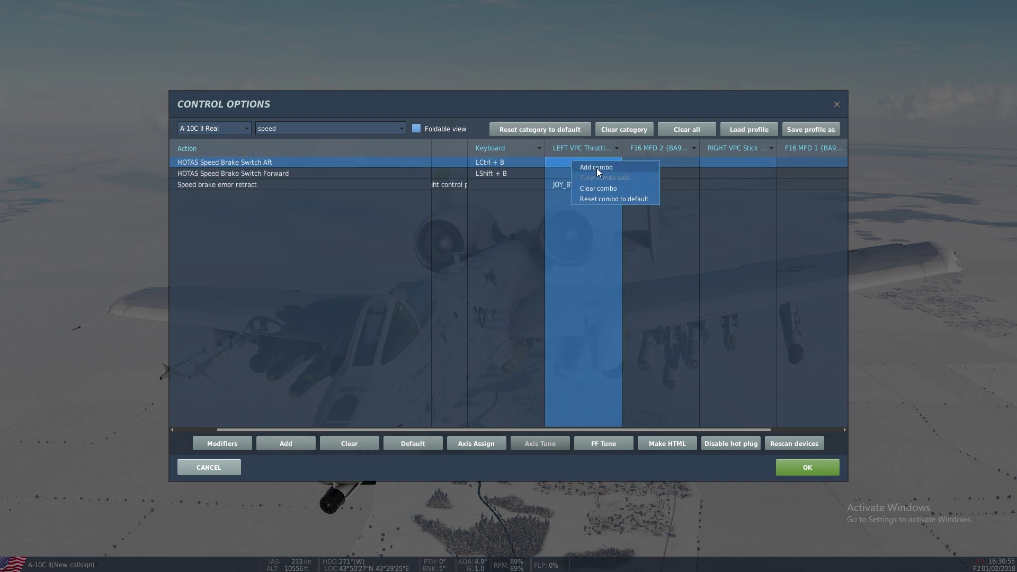
click(597, 168)
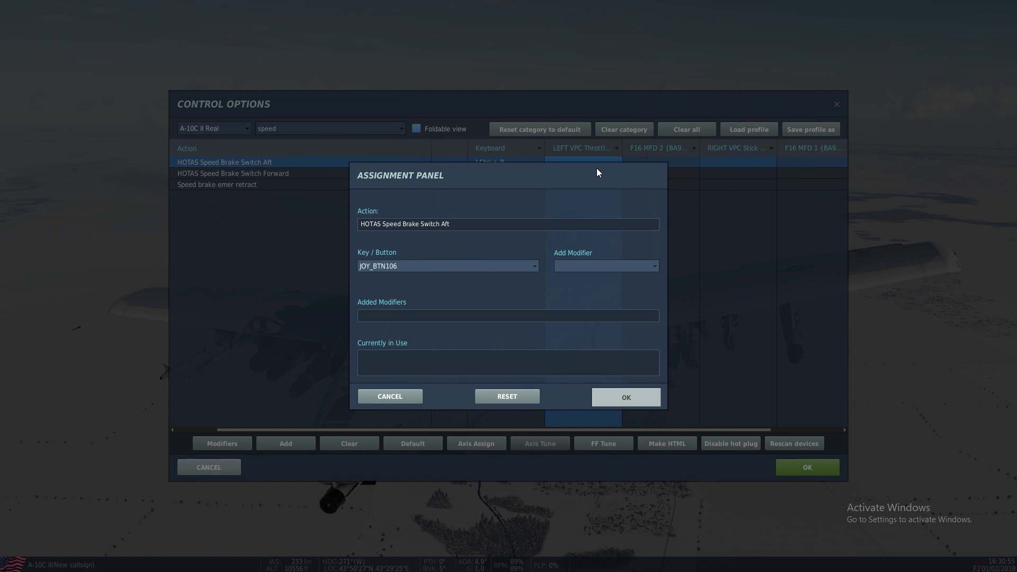
click(621, 398)
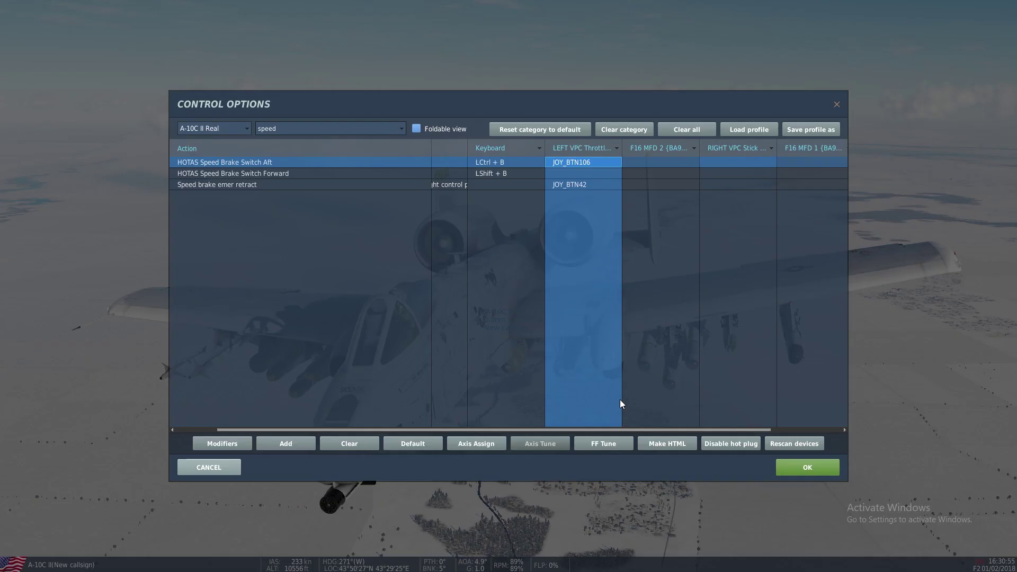
Bind Speed Brake Switch Forward to JOY_BTN107 and apply the bindings
right_click(572, 174)
click(594, 184)
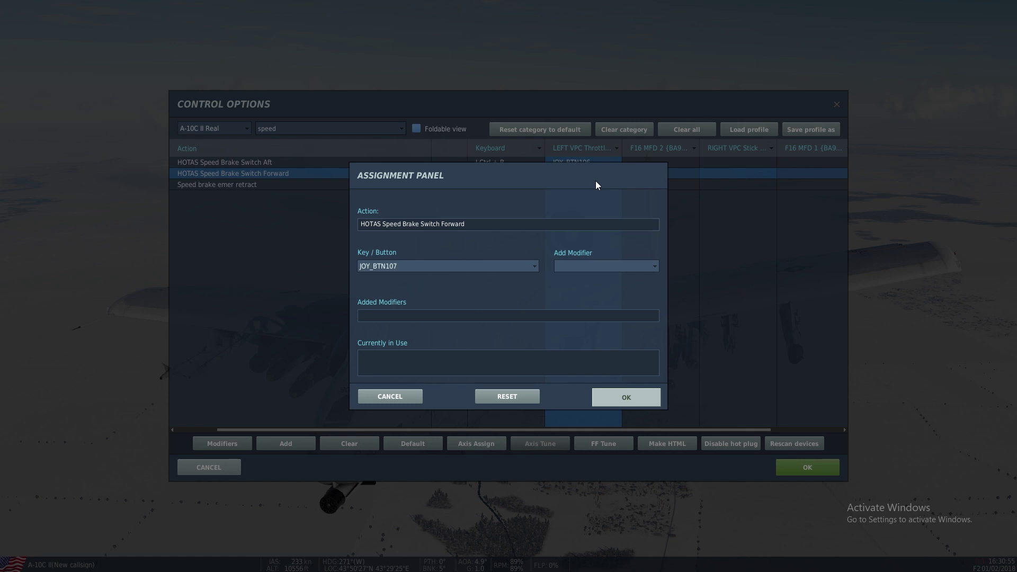
click(627, 400)
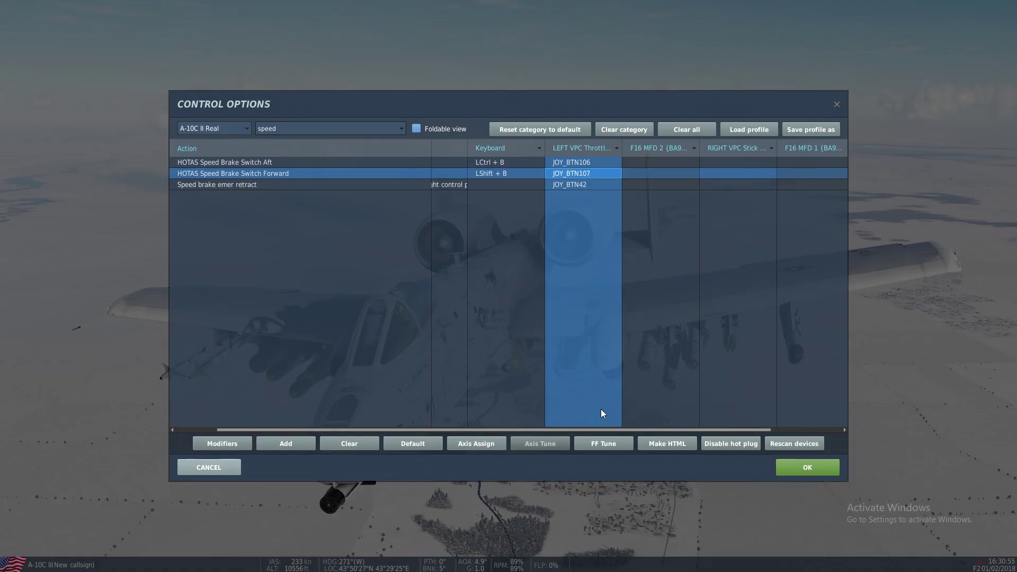
click(804, 469)
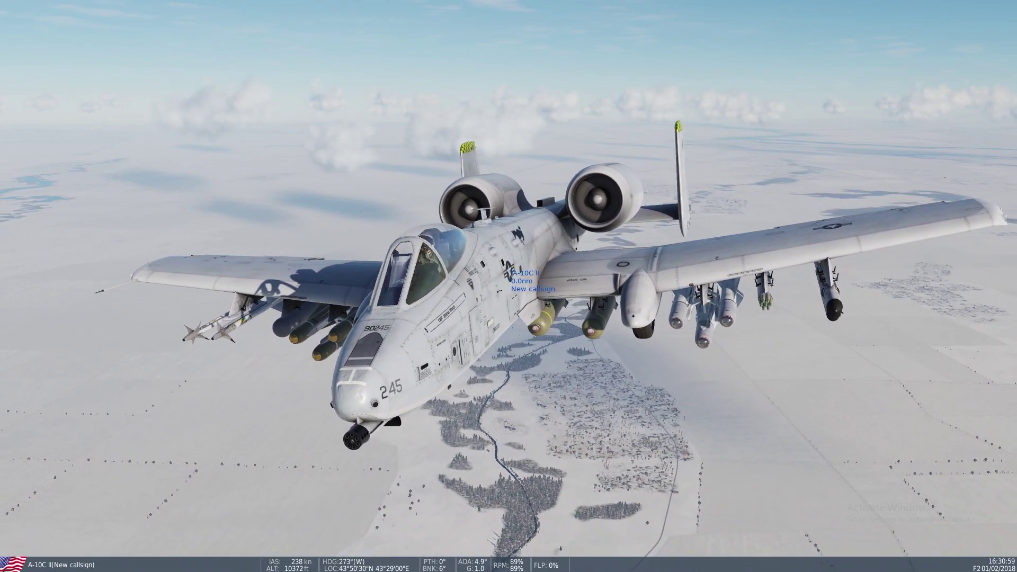
Extend the A-10C's wingtip speed brakes with the B key to test the binding
key(b)
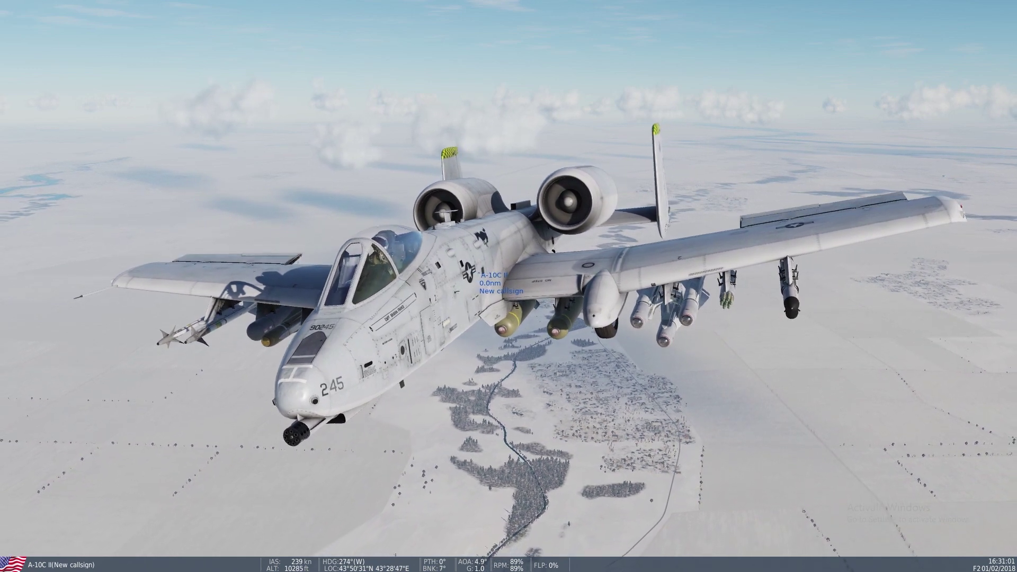